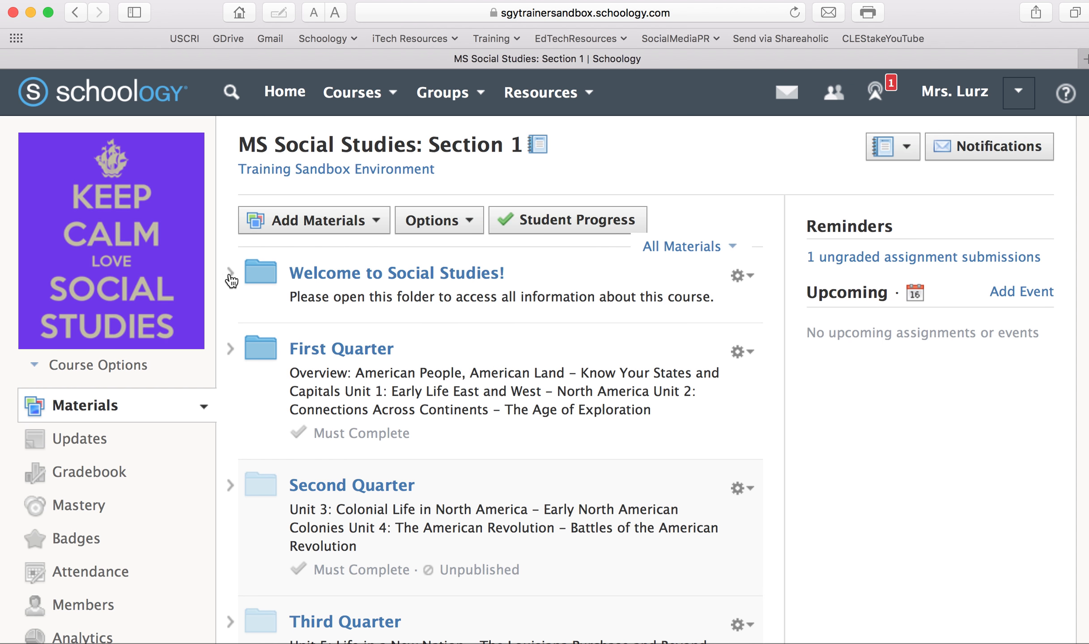
Step: Expand the Welcome to Social Studies! folder and look over the addable material types and the course's quarter folders
click(229, 274)
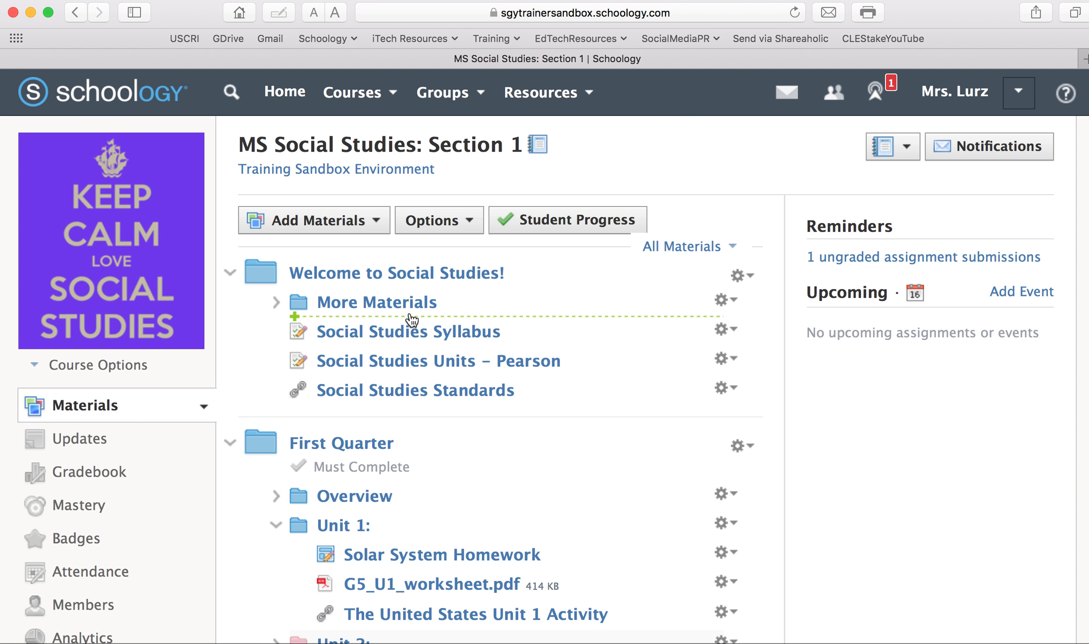
click(364, 225)
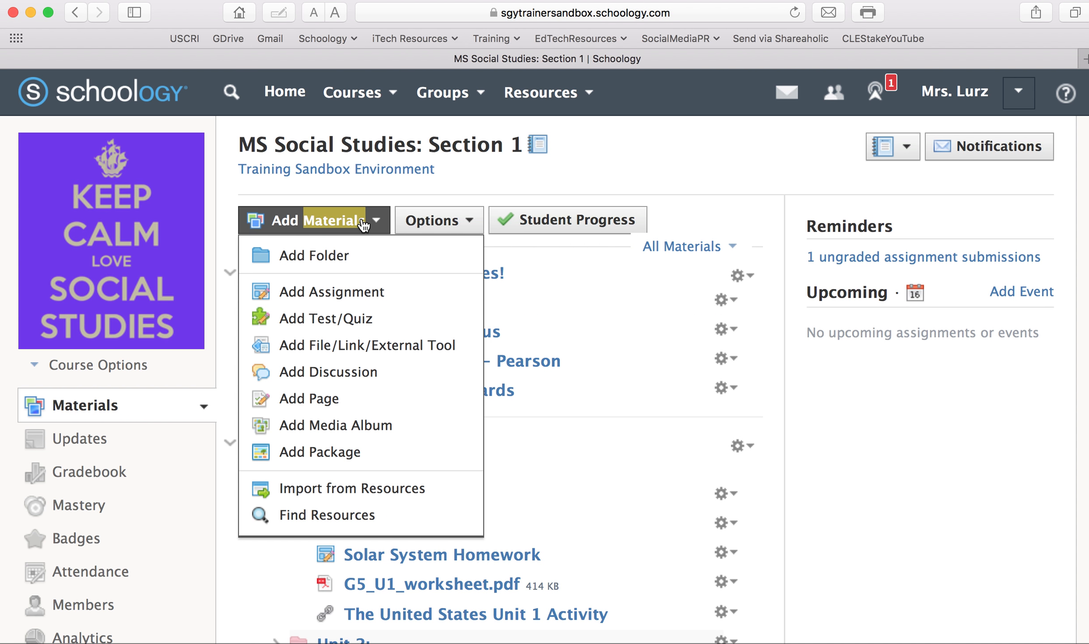
click(366, 222)
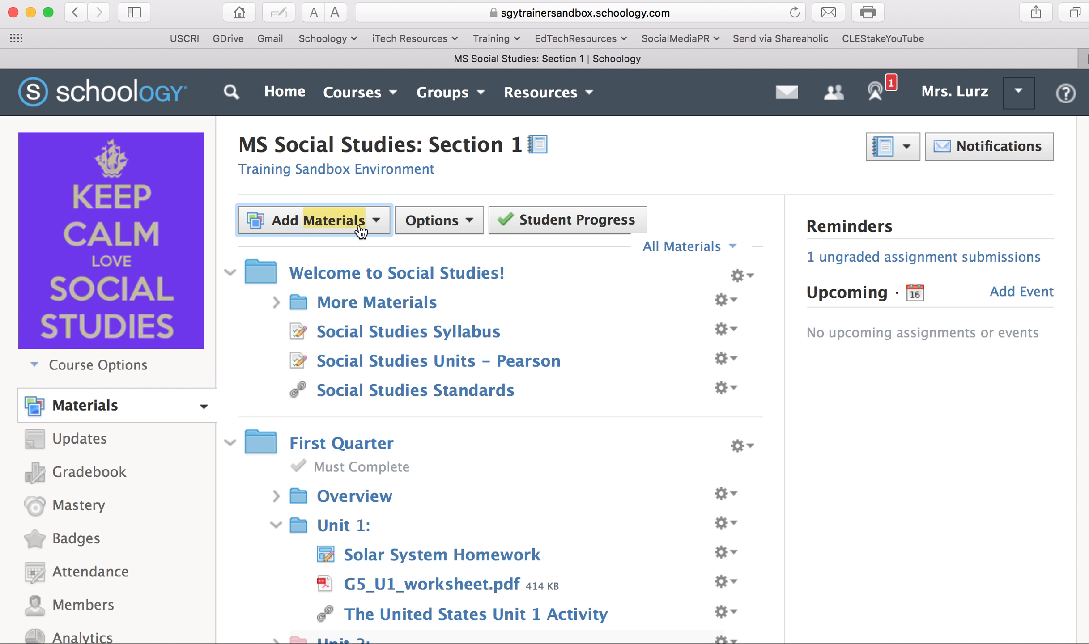
scroll(381, 471, down, 8)
scroll(380, 471, down, 4)
scroll(379, 470, up, 15)
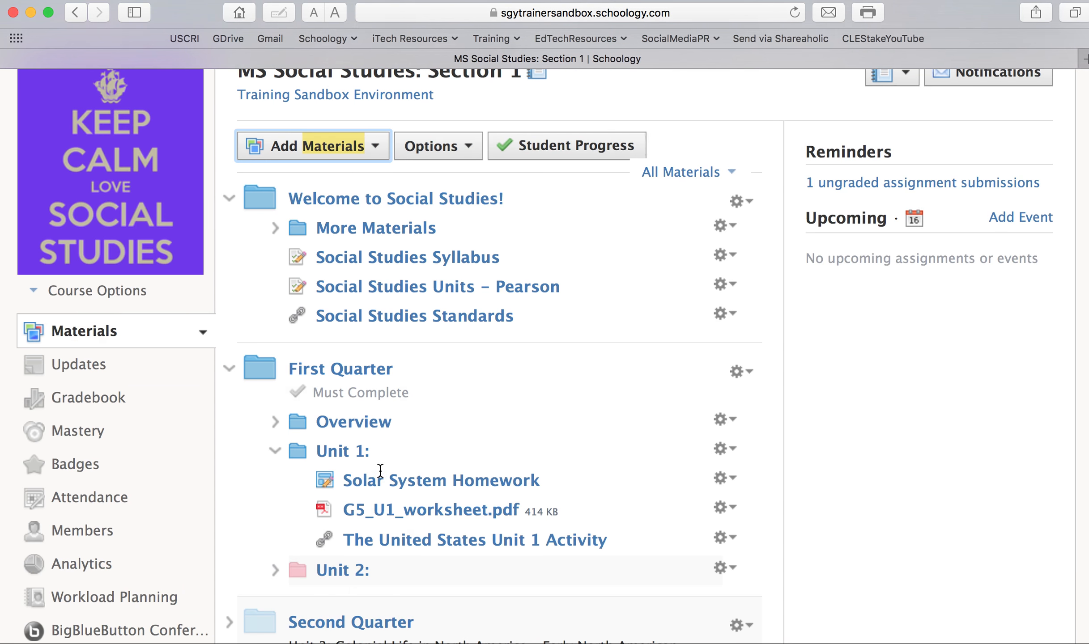
scroll(326, 535, down, 12)
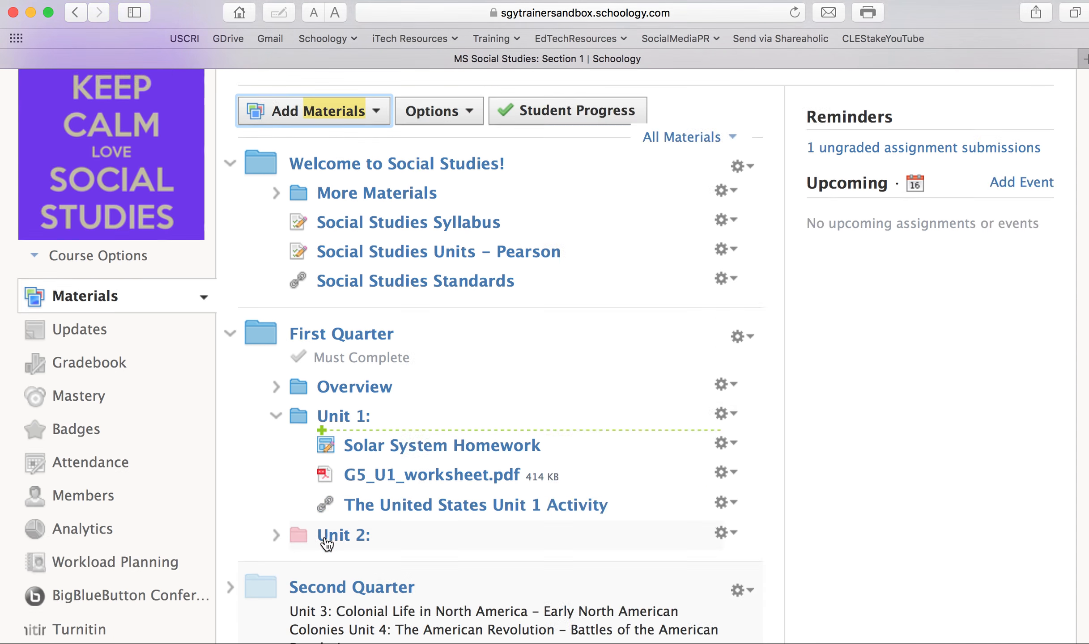
scroll(329, 492, up, 15)
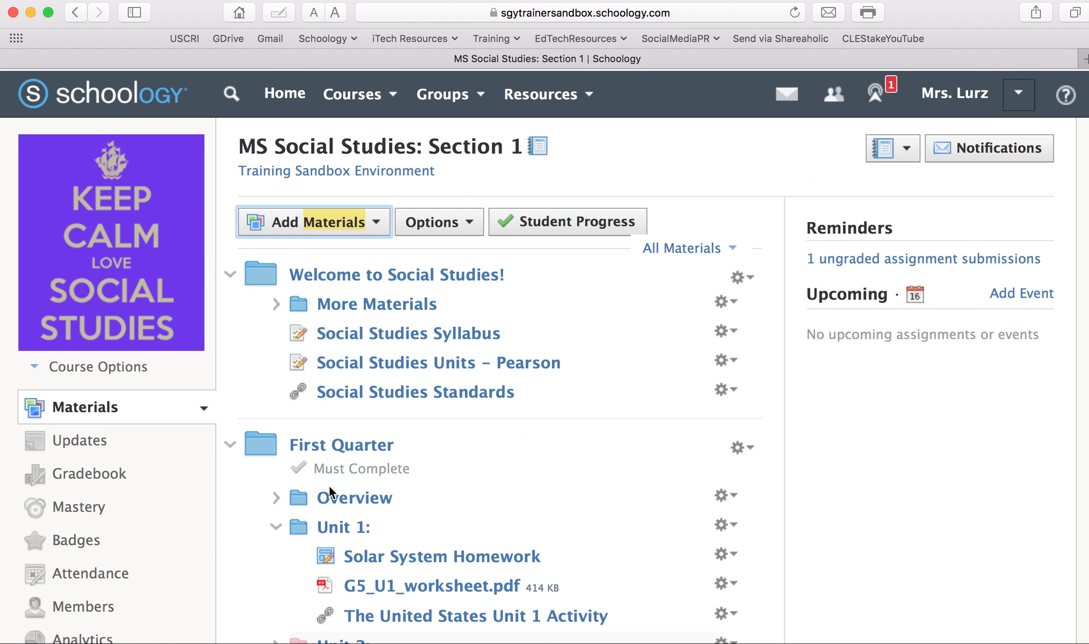
Step: Add the file APEnglishLit SYLLABUS.docx from the computer to the Welcome to Social Studies! folder
click(358, 320)
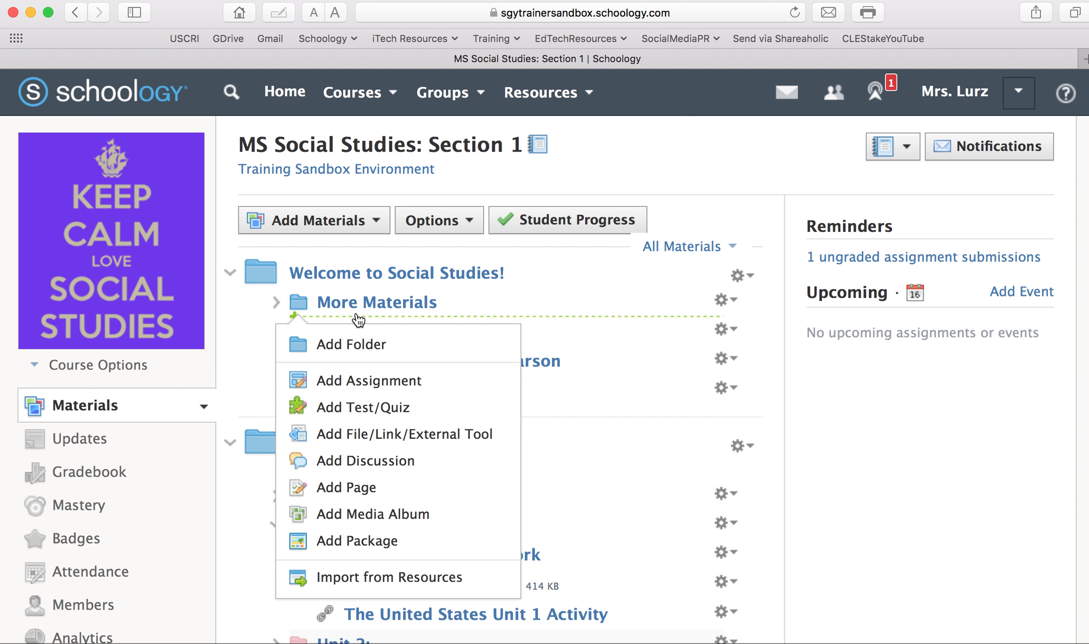
click(361, 433)
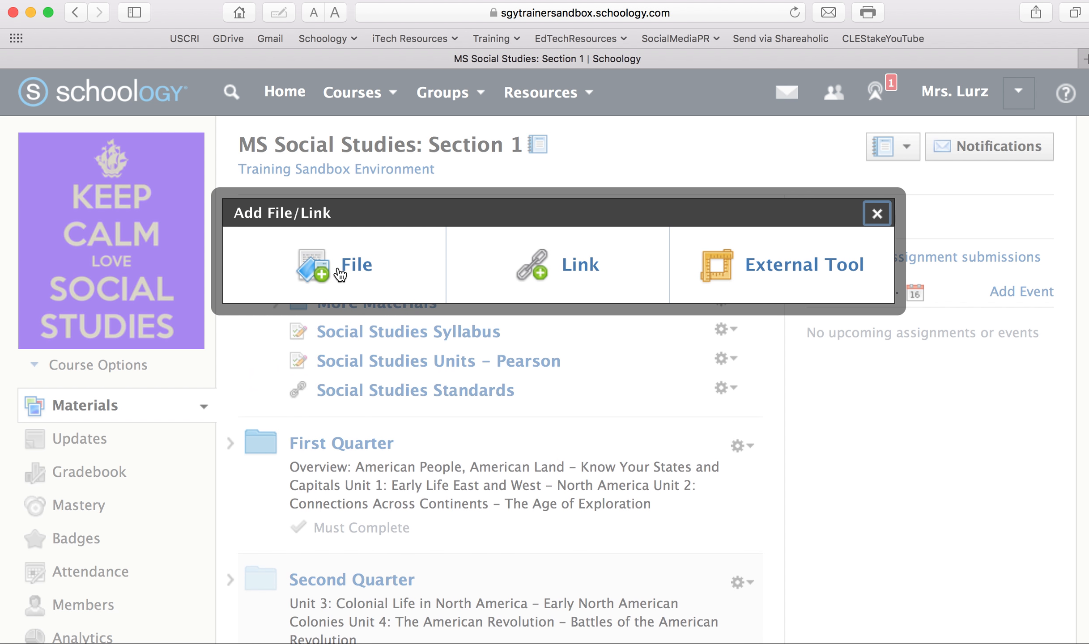
click(340, 273)
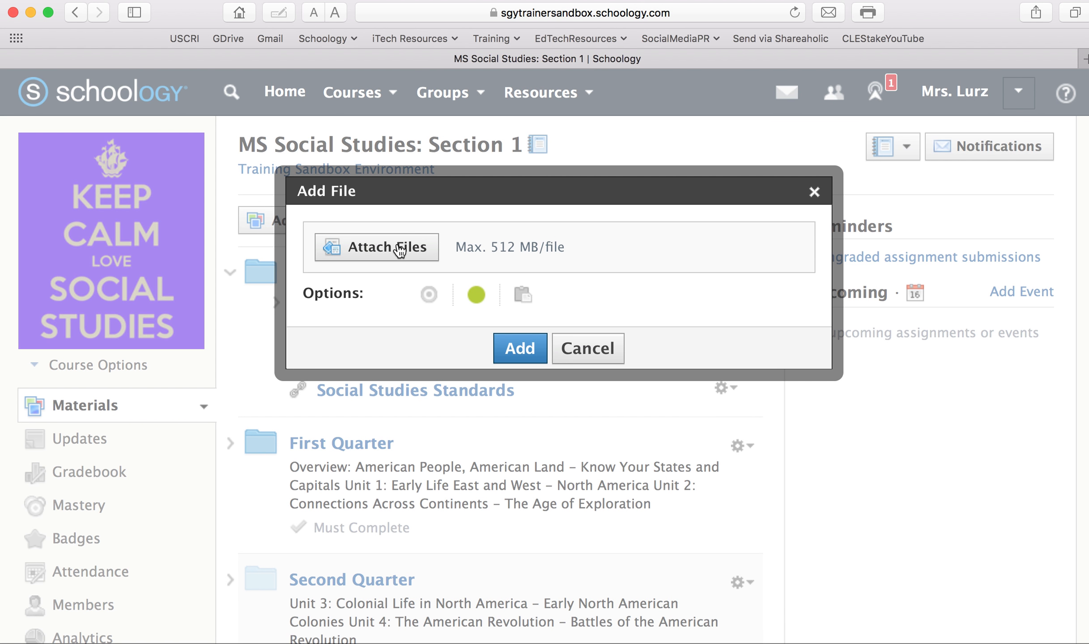
click(399, 251)
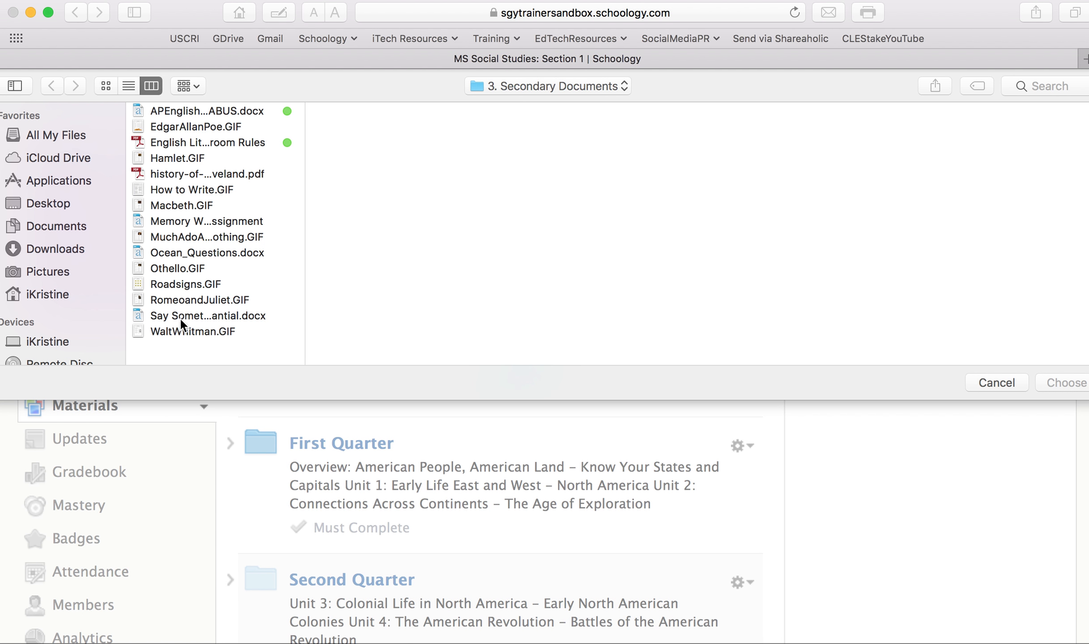
click(178, 110)
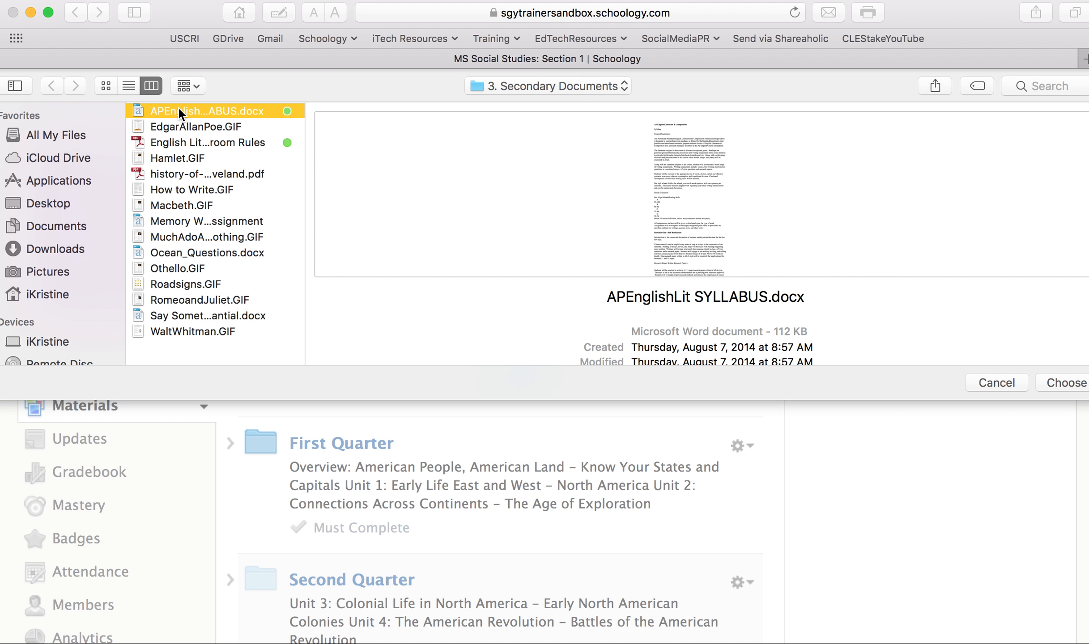
click(1063, 382)
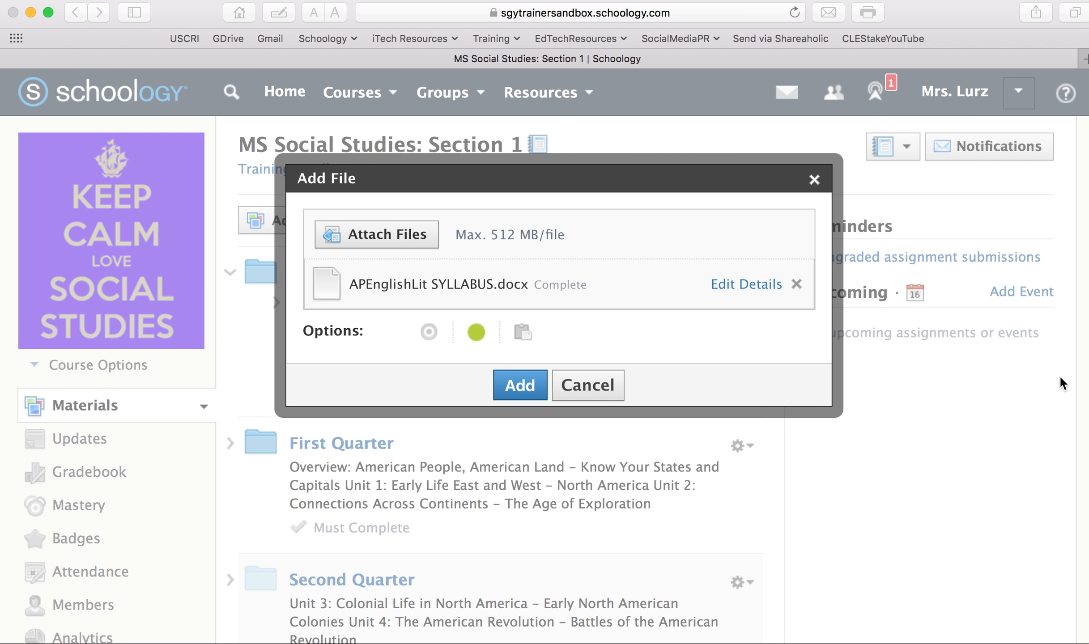
click(514, 387)
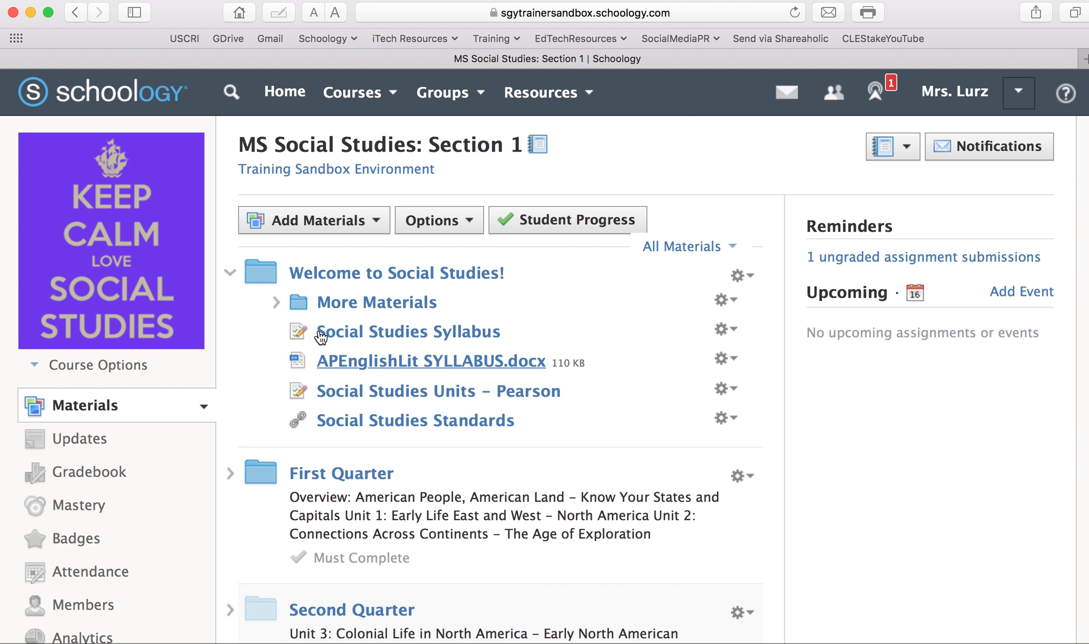
Step: Look inside the More Materials folder, and expand the First Quarter folder and its Unit 1 folder
click(276, 303)
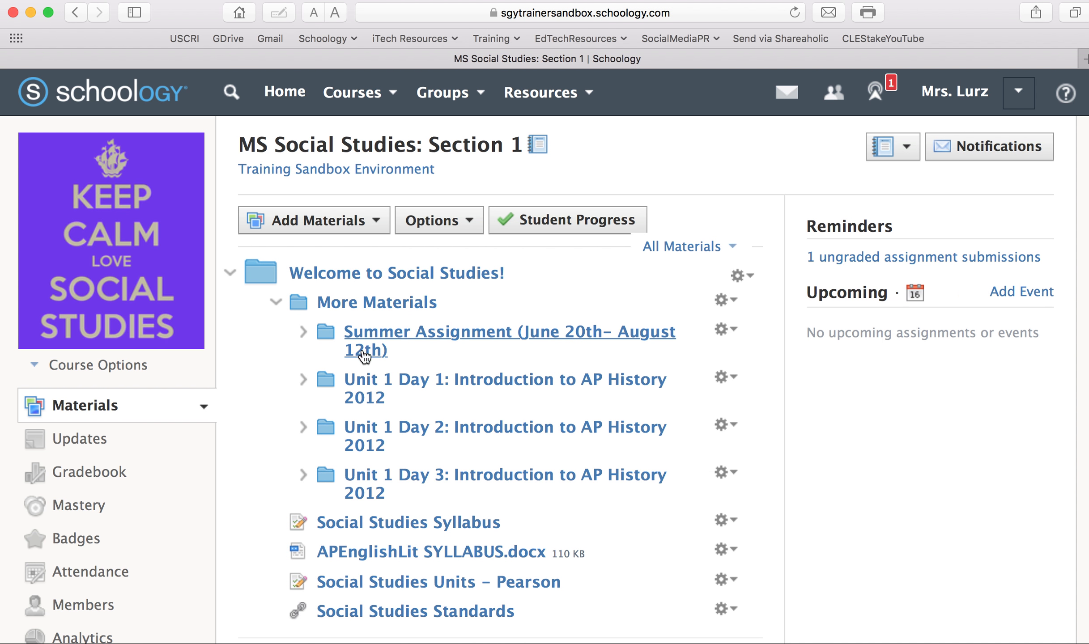
click(276, 302)
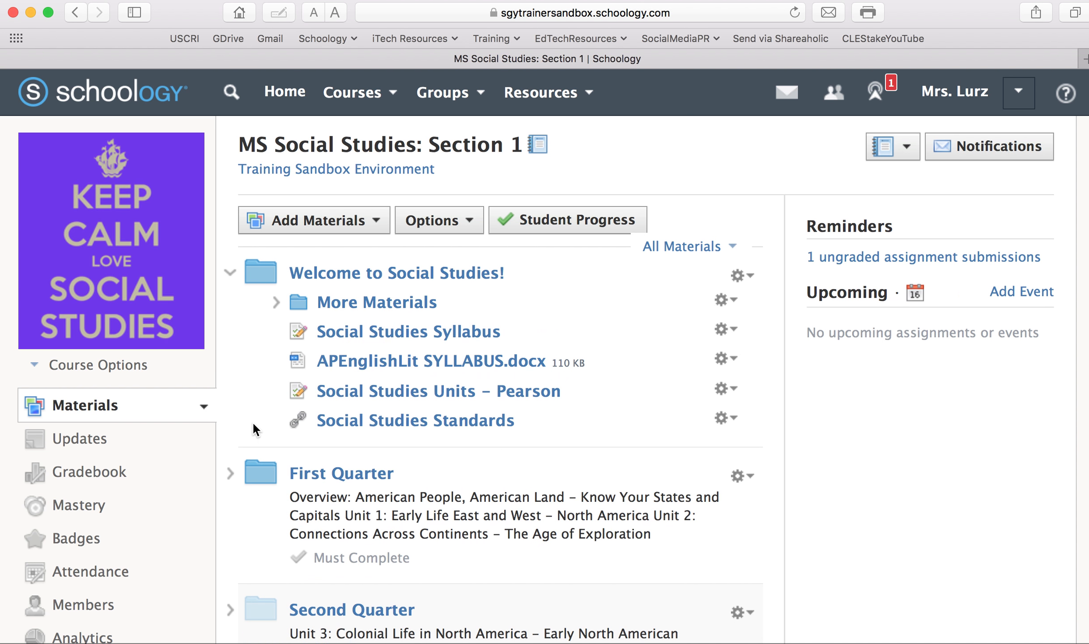
click(230, 474)
scroll(521, 426, down, 5)
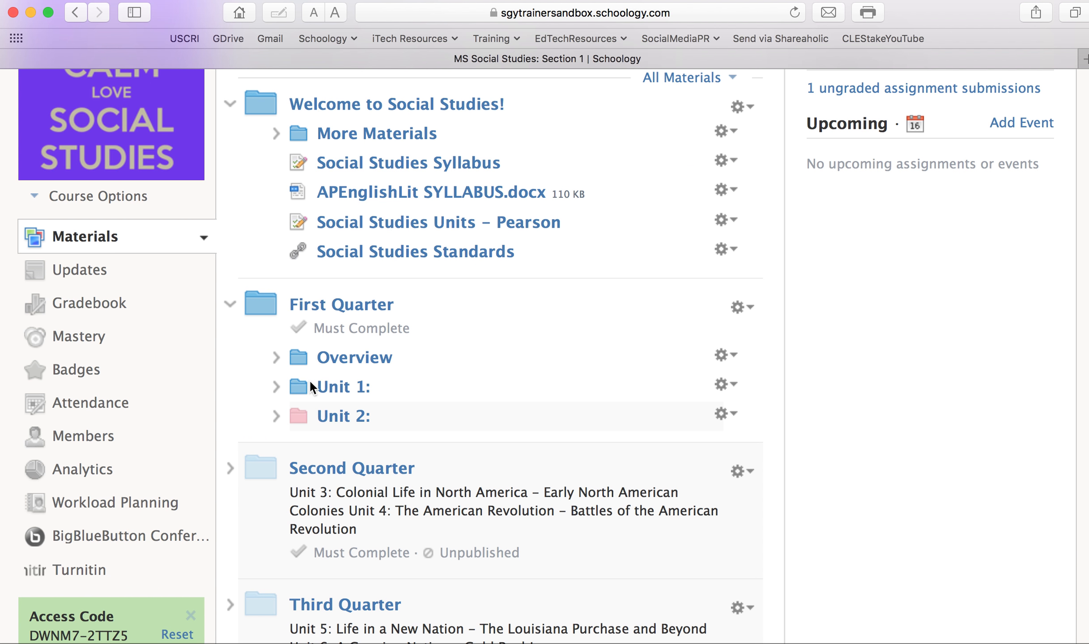
click(276, 387)
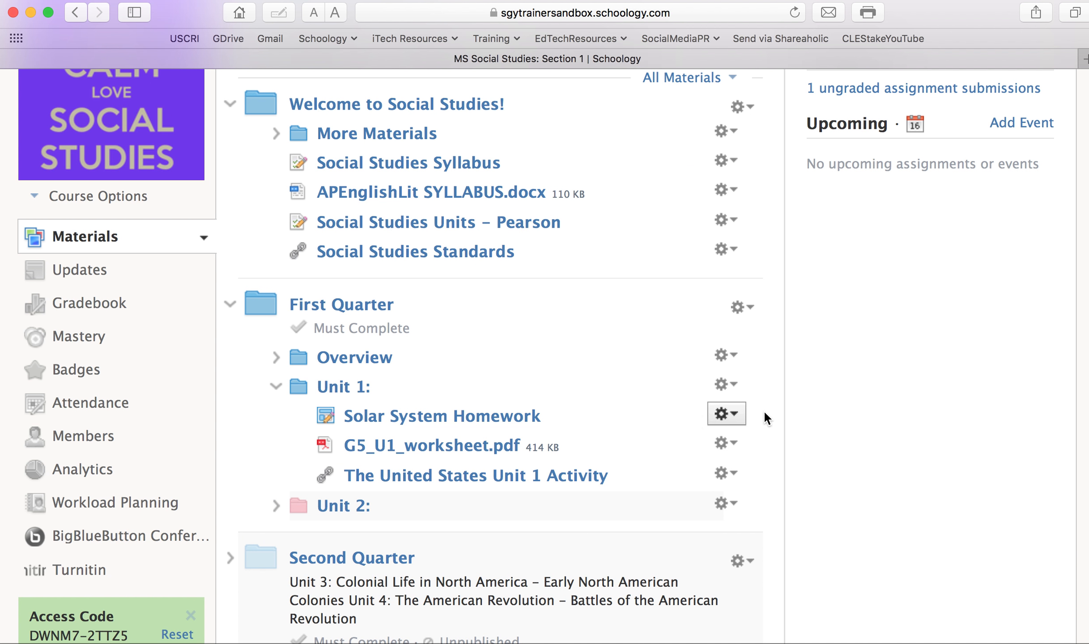
Step: Open the Solar System Homework assignment for editing and look through its description, attachment and the personal resources that can be attached
click(728, 416)
click(736, 444)
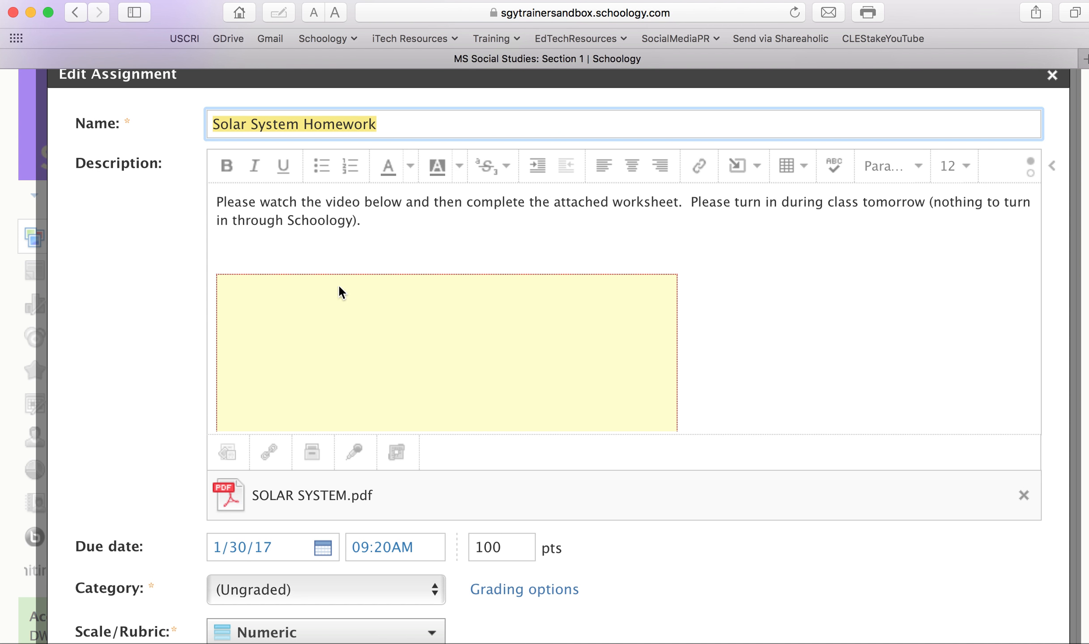
scroll(348, 303, down, 5)
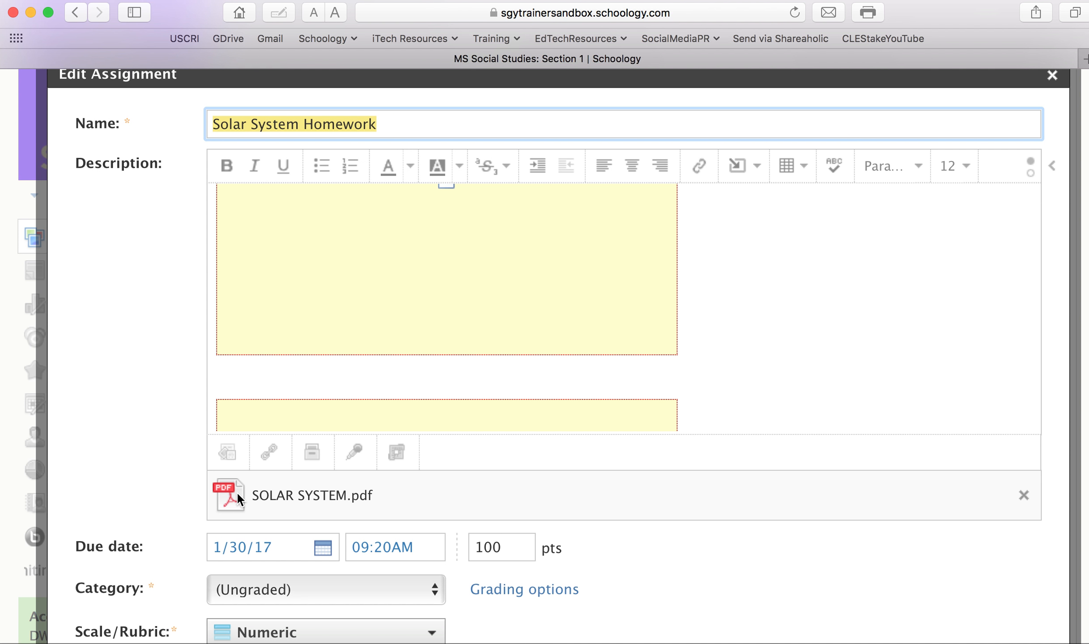
scroll(238, 498, down, 2)
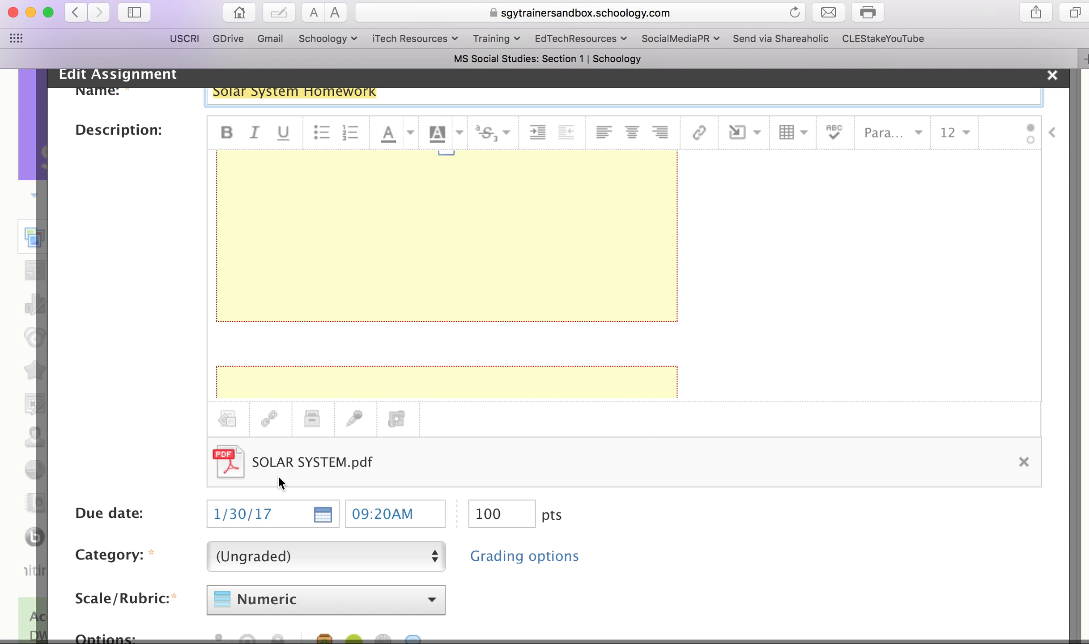
click(314, 418)
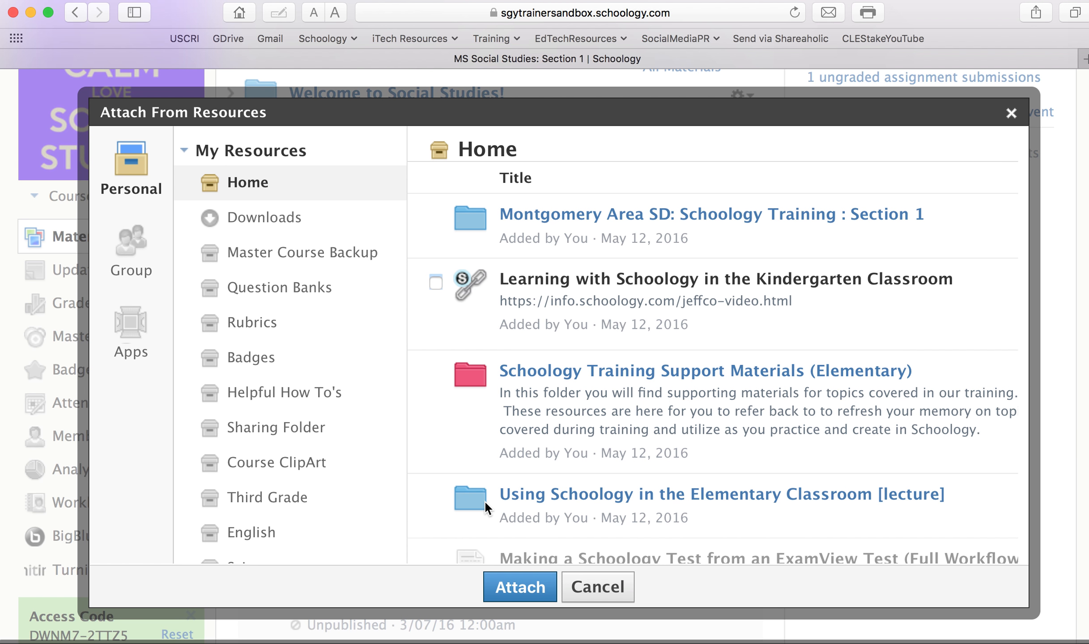
click(1012, 112)
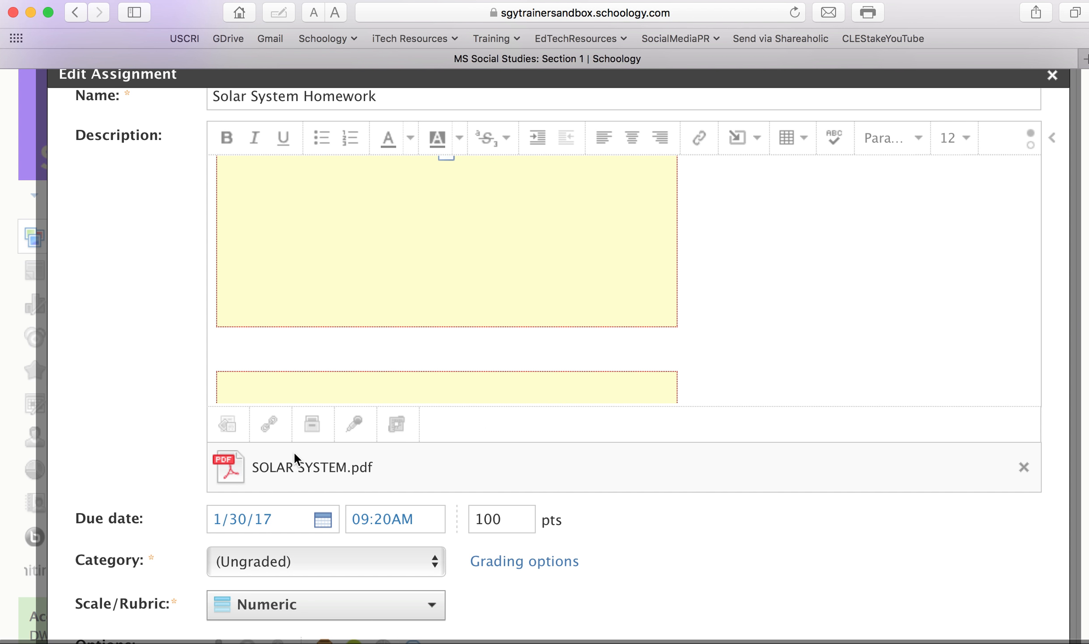
click(229, 425)
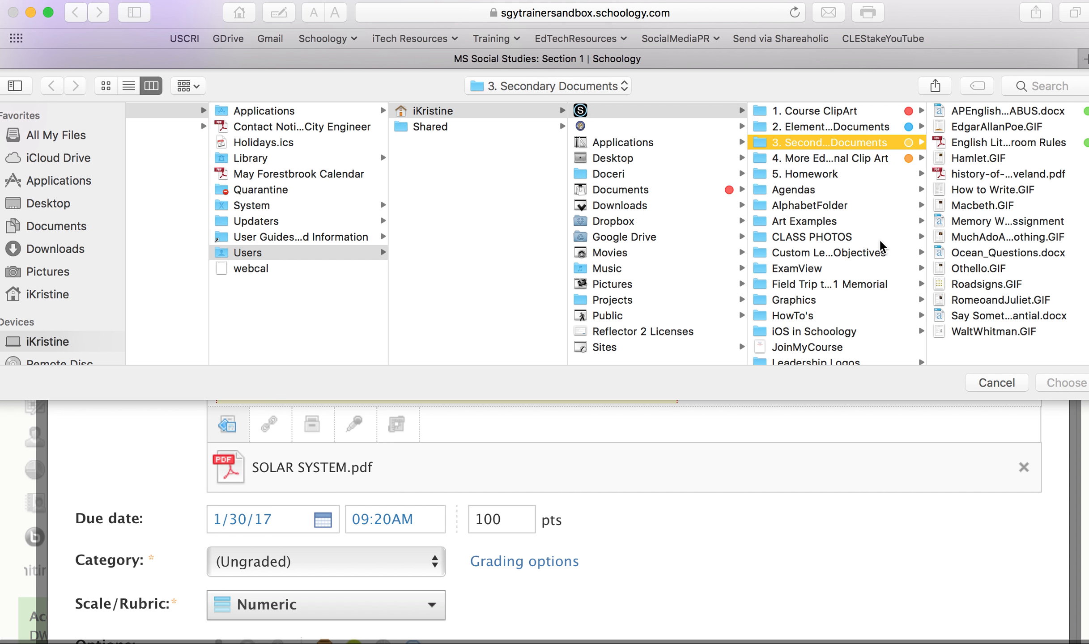
click(855, 175)
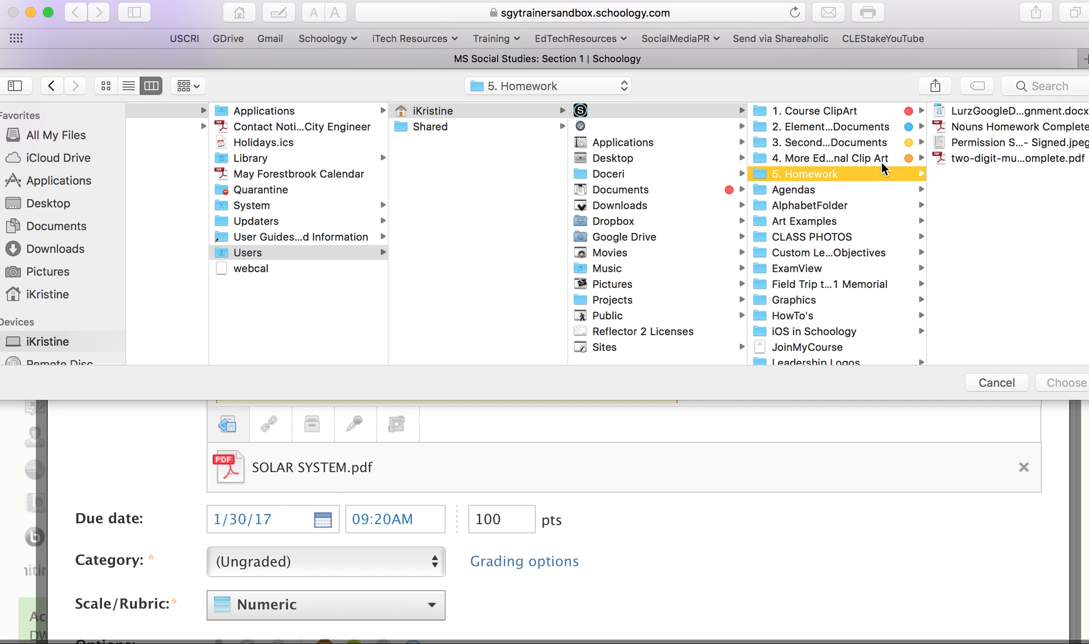
click(854, 144)
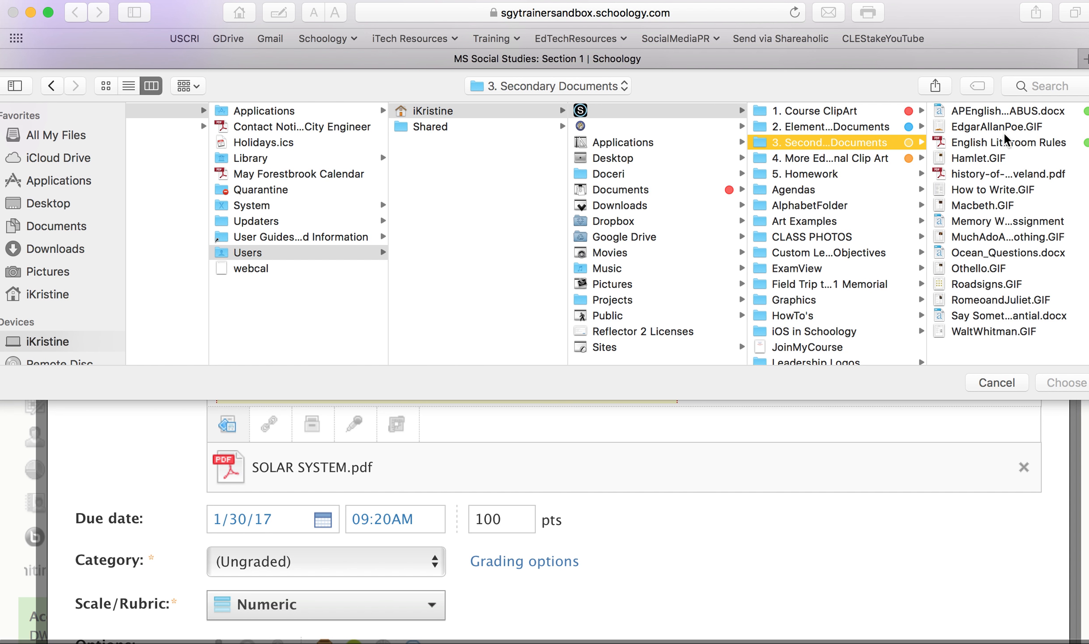
click(995, 175)
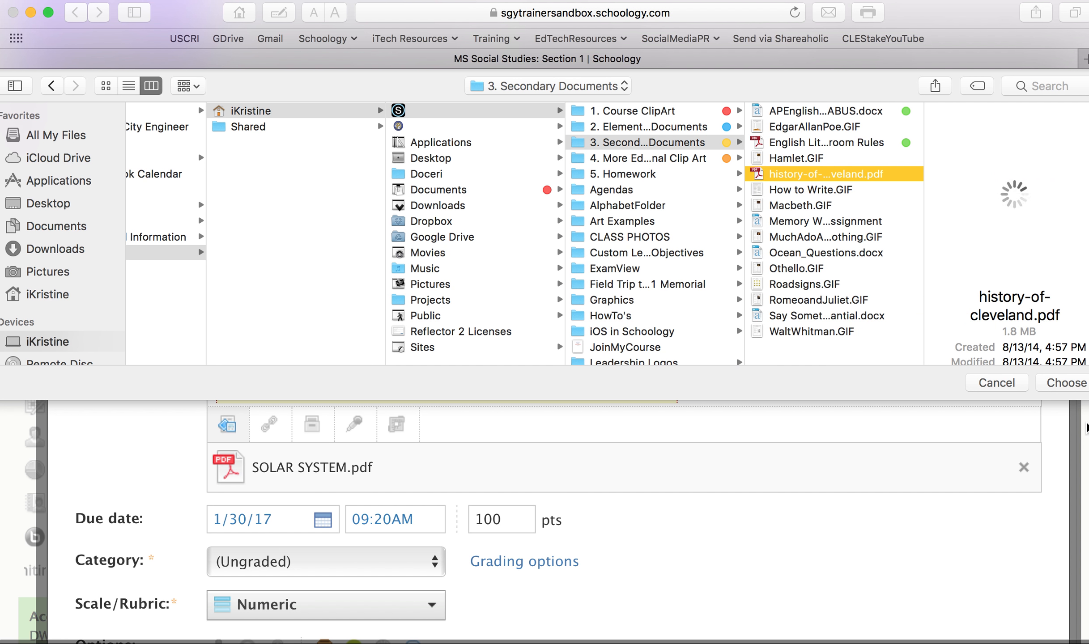
click(997, 383)
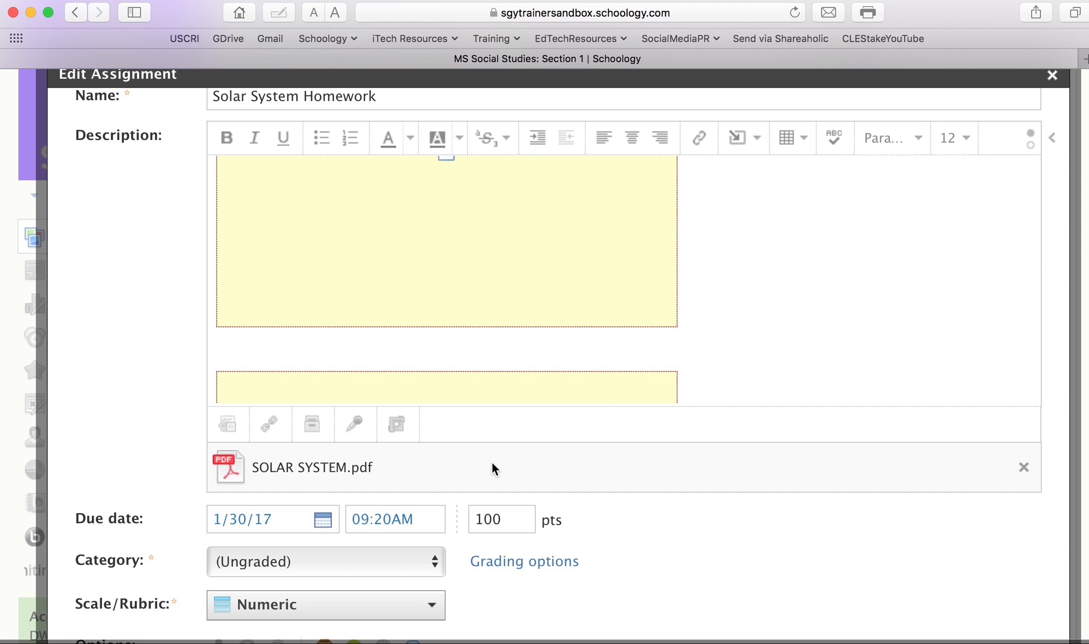
Step: Save the Solar System Homework assignment
scroll(491, 462, down, 2)
scroll(670, 524, down, 10)
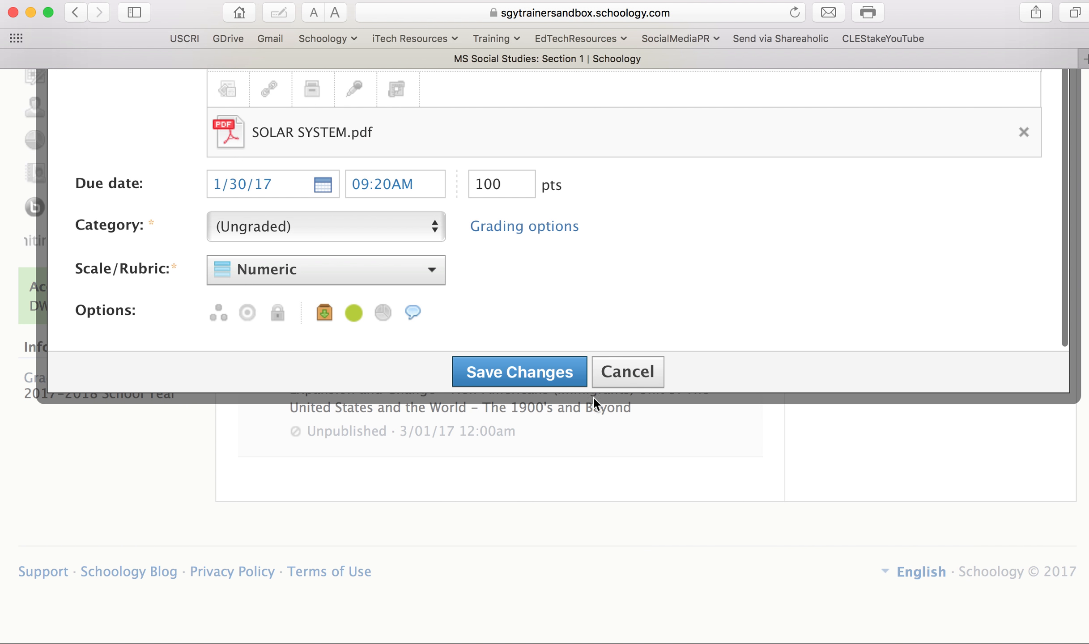
click(518, 376)
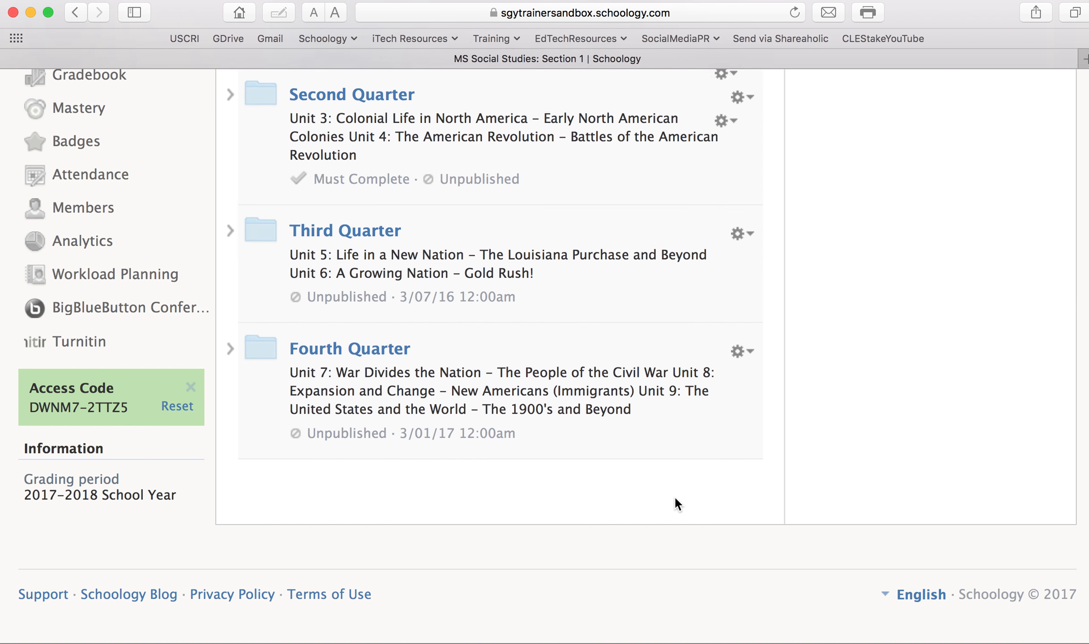
Step: Expand the Welcome to Social Studies! folder again and review the add-material options and the contents of the open folders
scroll(675, 498, up, 12)
drag(481, 520, 405, 537)
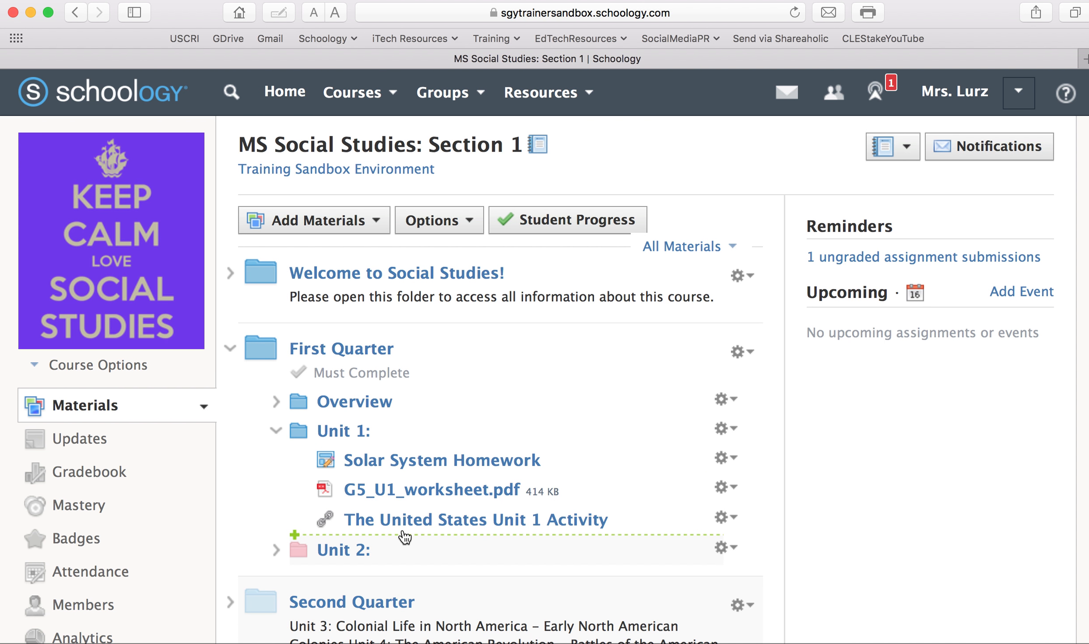
drag(405, 537, 405, 537)
click(230, 273)
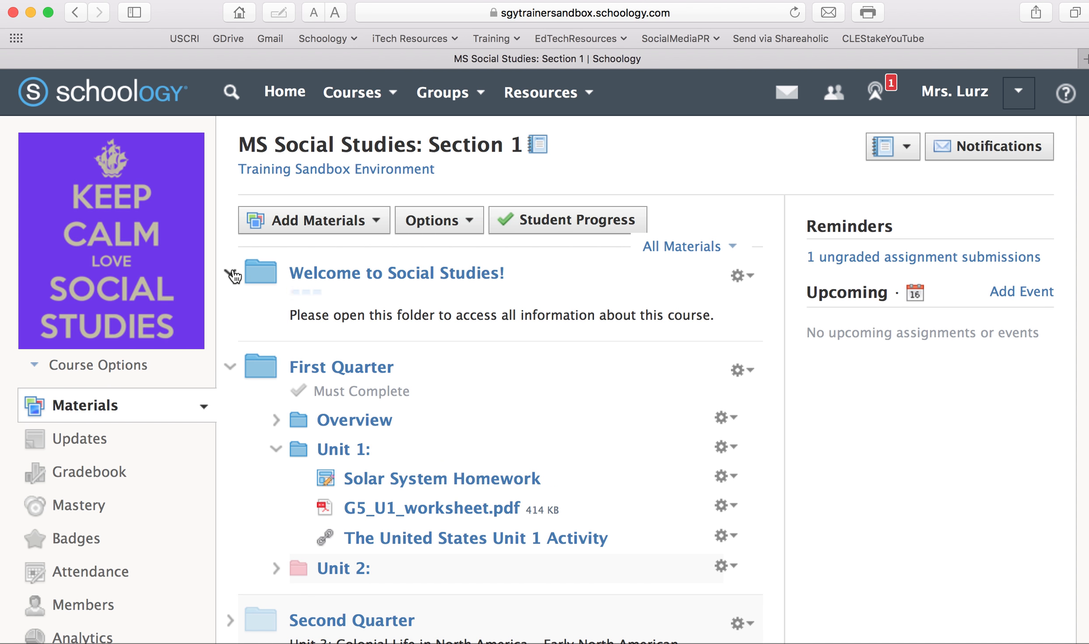
click(340, 224)
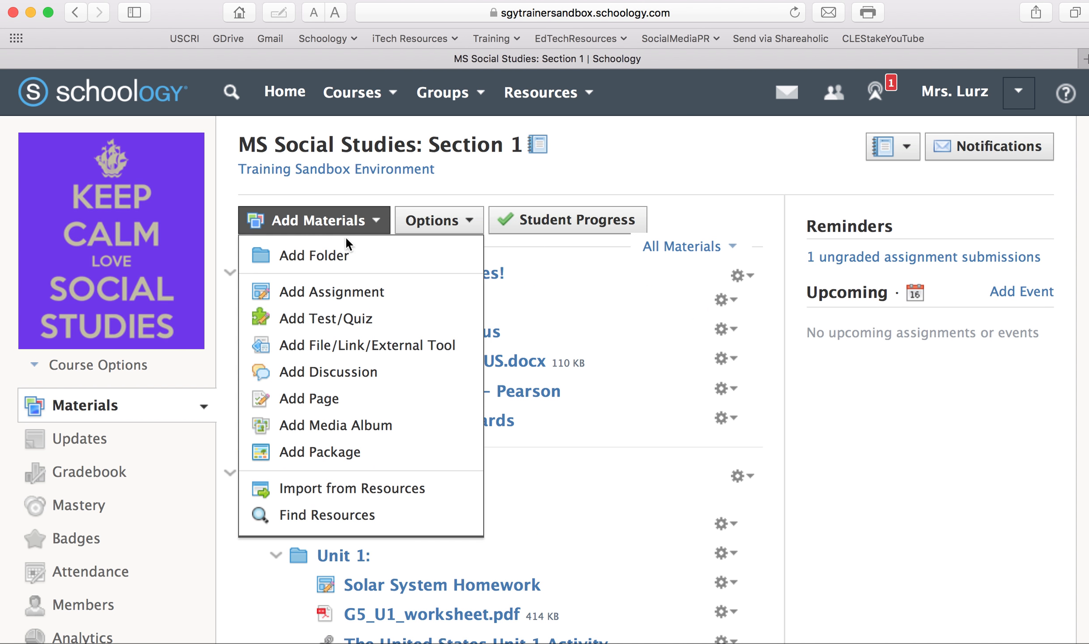
click(944, 504)
mouse_move(537, 381)
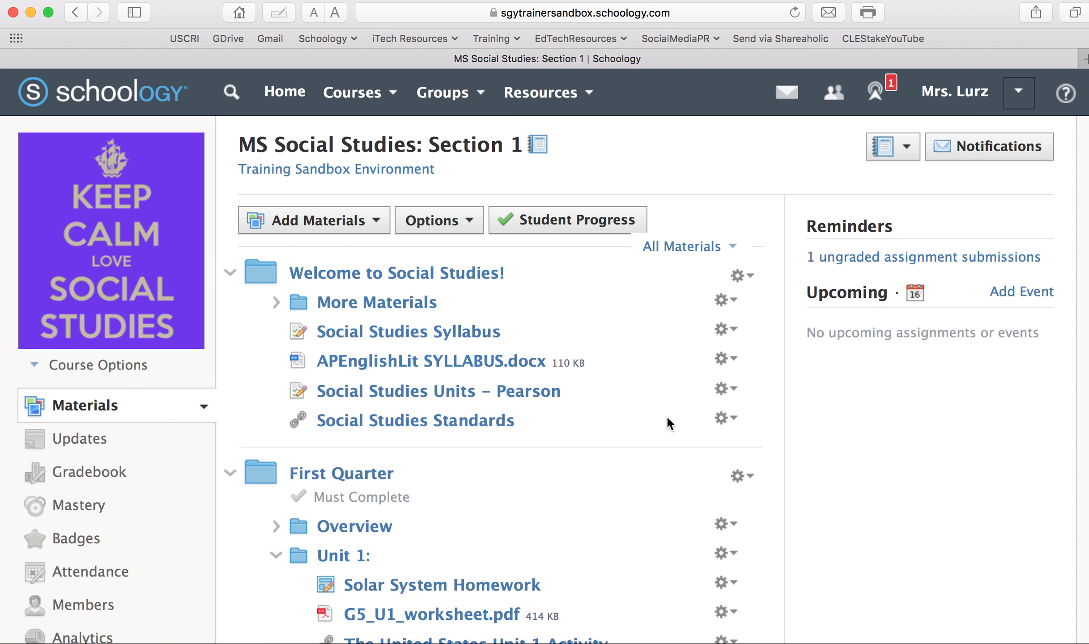
scroll(666, 415, down, 5)
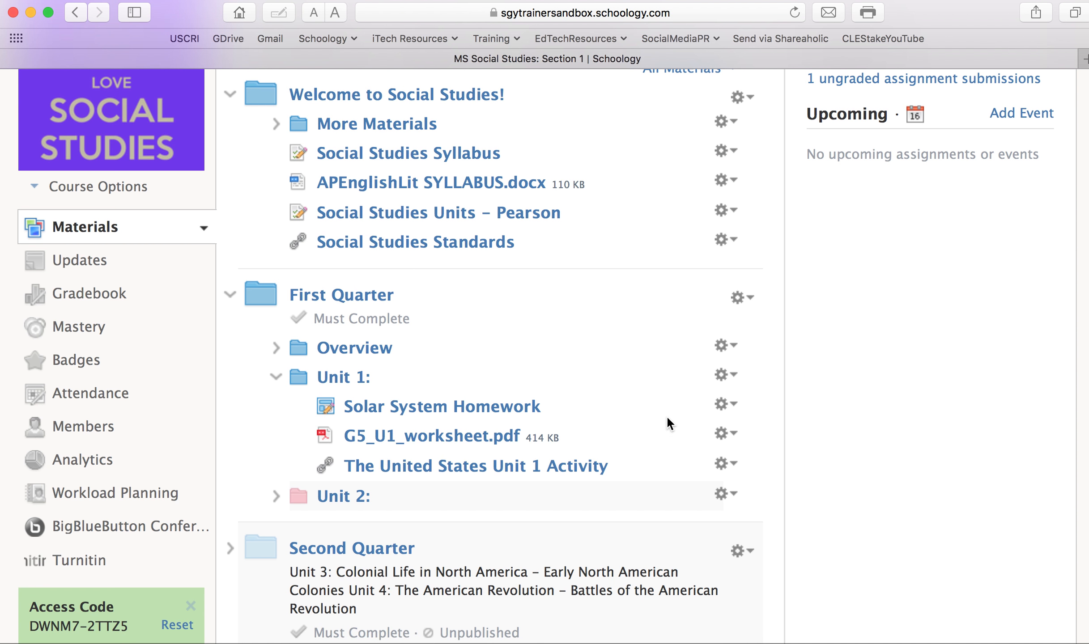